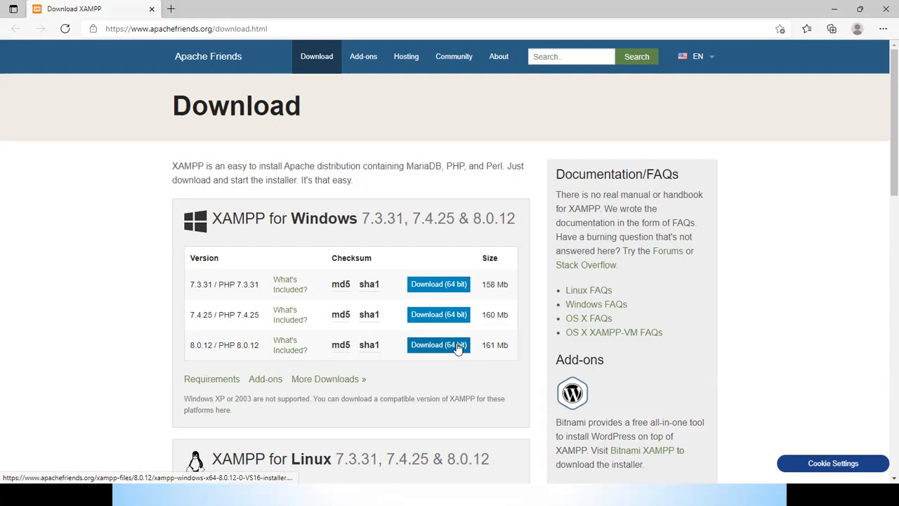
- Download the 64-bit XAMPP for Windows installer, version 8.0.12 / PHP 8.0.12
{"action": "left_click", "coordinate": [458, 345]}
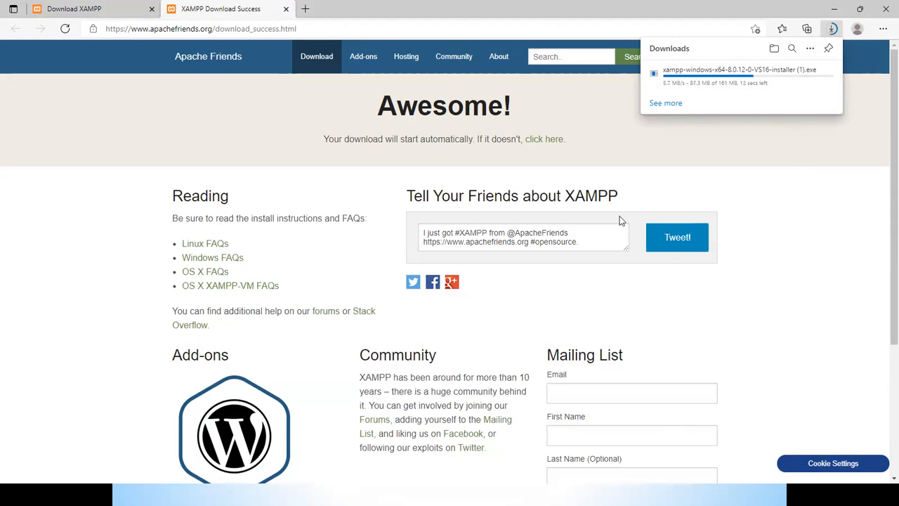
{"action": "right_click", "coordinate": [193, 127]}
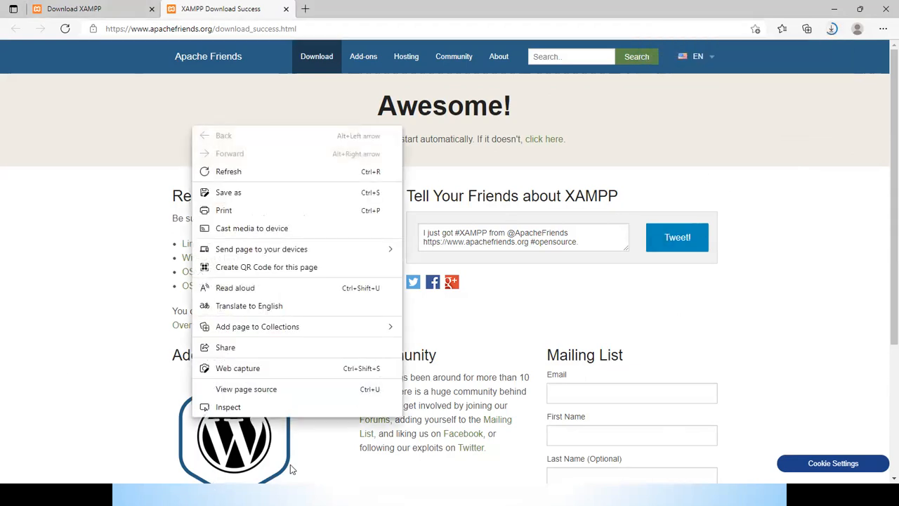
{"action": "left_click", "coordinate": [78, 95]}
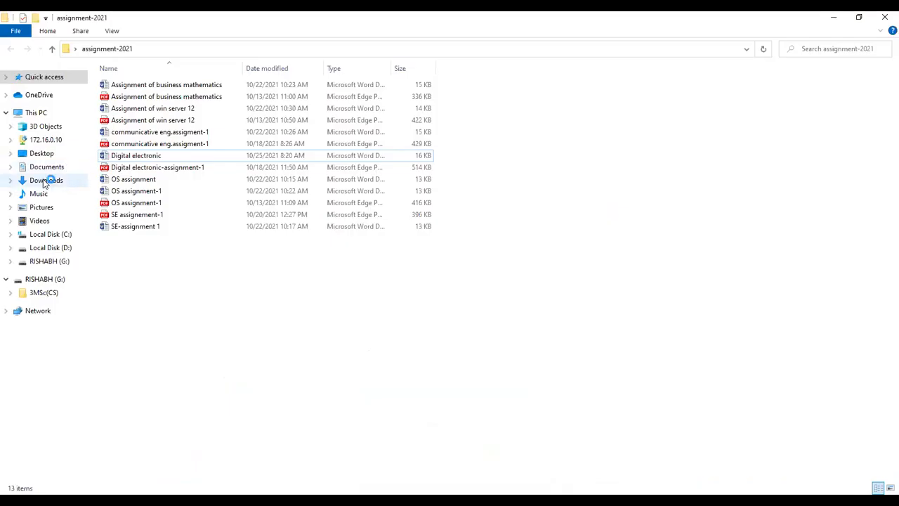
- Open the Downloads folder in File Explorer and run xampp-windows-x64-8.0.12-0-VS16-installer (1)
{"action": "left_click", "coordinate": [46, 170]}
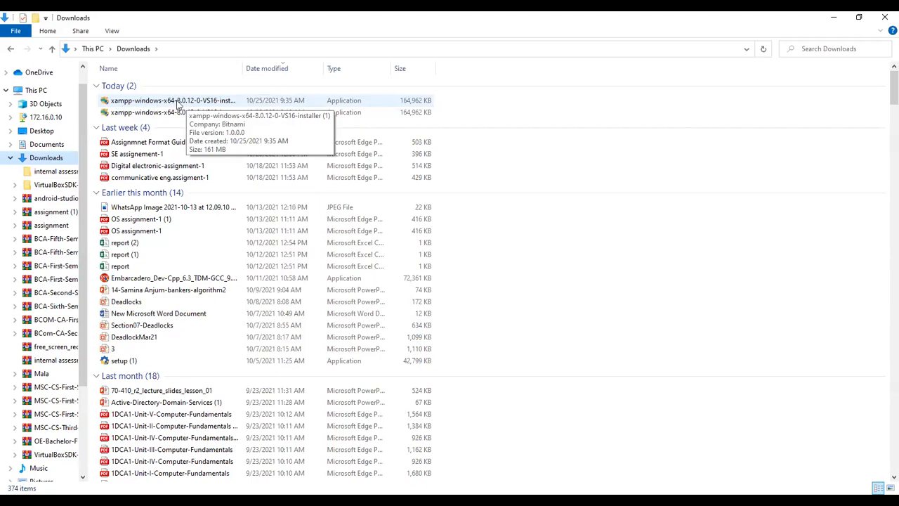
{"action": "left_click", "coordinate": [177, 104]}
{"action": "double_click", "coordinate": [178, 103]}
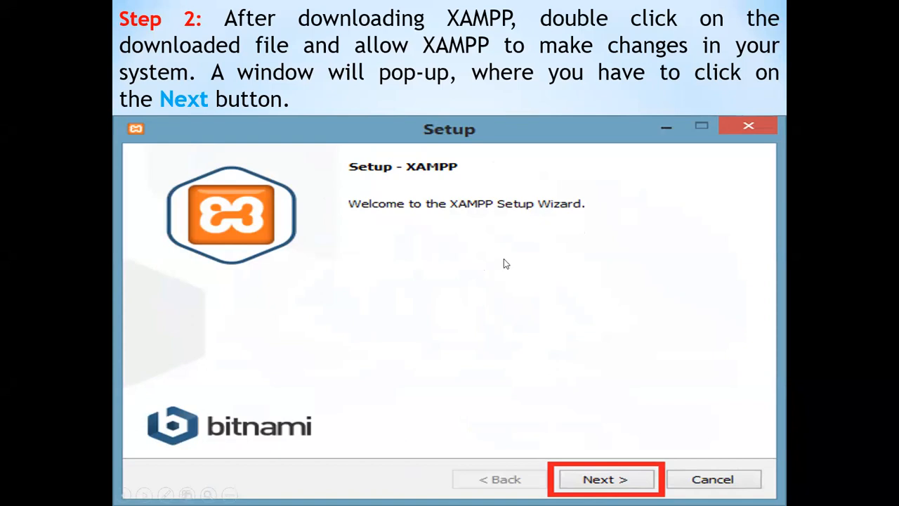
- Leave the slide show for the XAMPP Setup wizard and continue past its welcome page
{"action": "right_click", "coordinate": [481, 278]}
{"action": "left_click", "coordinate": [518, 438]}
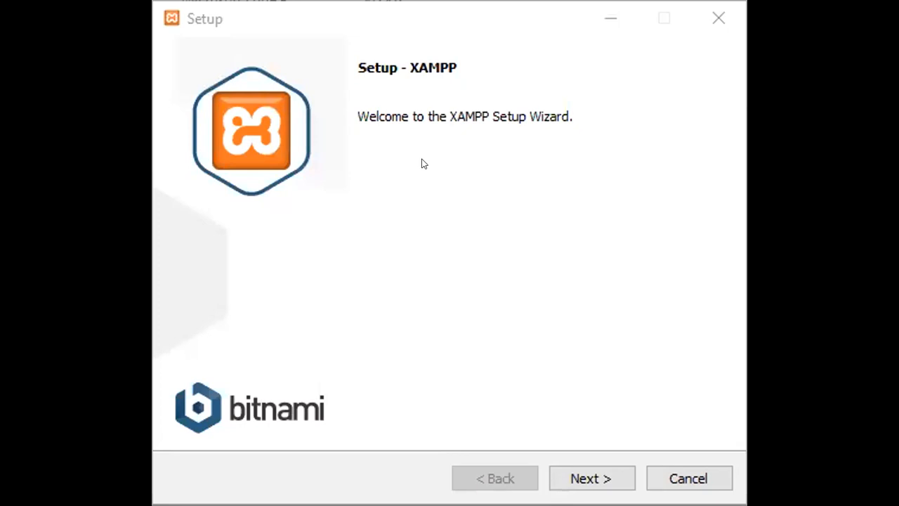
{"action": "left_click", "coordinate": [576, 479]}
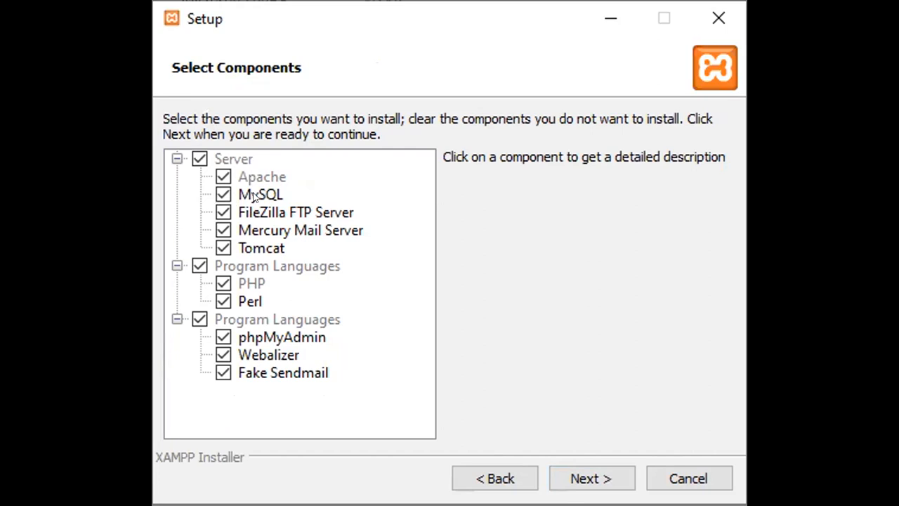
- Exclude FileZilla FTP Server, Mercury Mail Server, Tomcat and Perl from the components to install, and continue to the installation folder page
{"action": "left_click", "coordinate": [222, 212]}
{"action": "left_click", "coordinate": [224, 232]}
{"action": "left_click", "coordinate": [227, 177]}
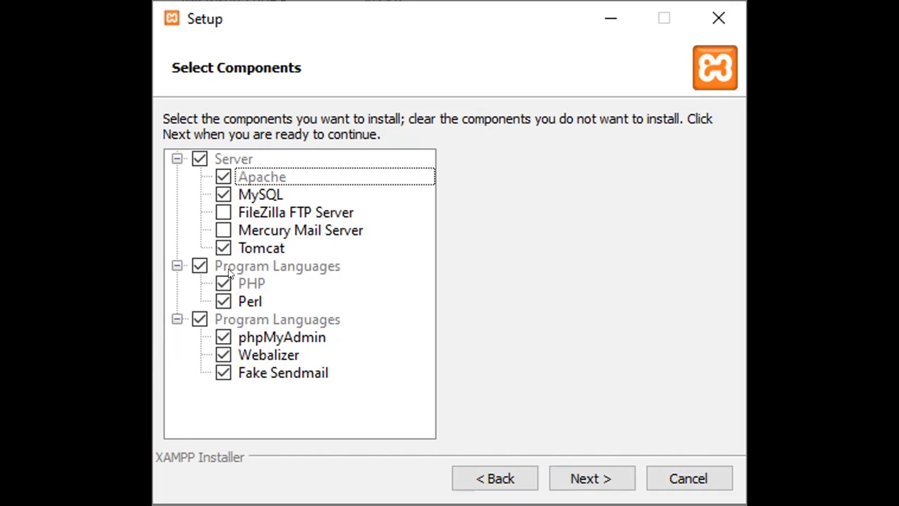
{"action": "left_click", "coordinate": [221, 246]}
{"action": "left_click", "coordinate": [219, 299]}
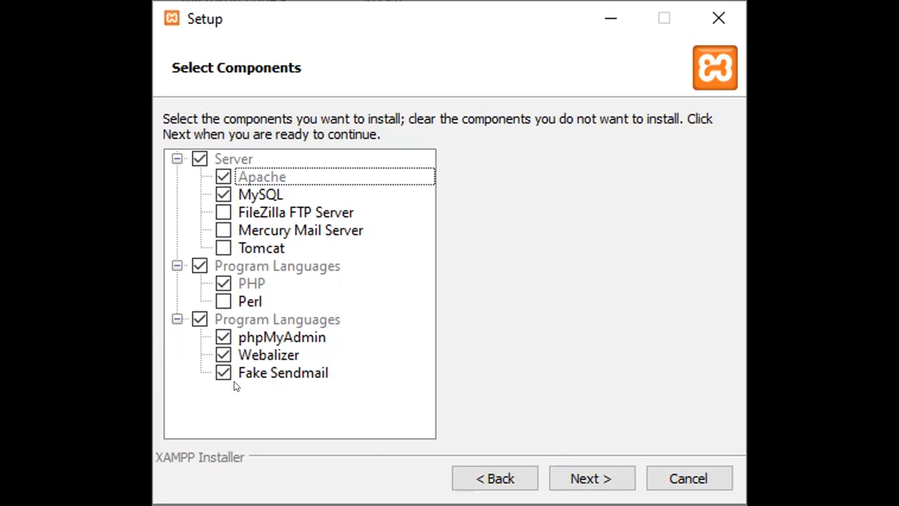
{"action": "left_click", "coordinate": [594, 480]}
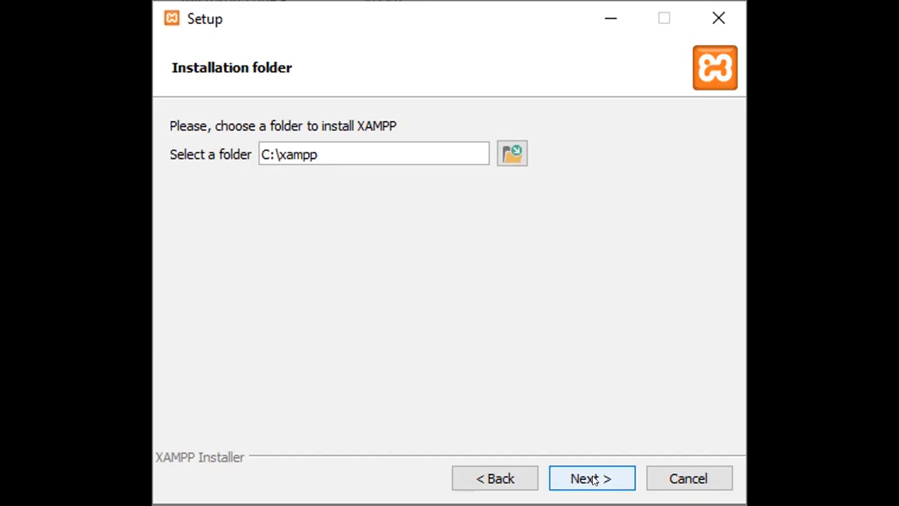
- Accept the C:\xampp folder, English language and Bitnami option, and begin installing XAMPP
{"action": "left_click", "coordinate": [593, 478]}
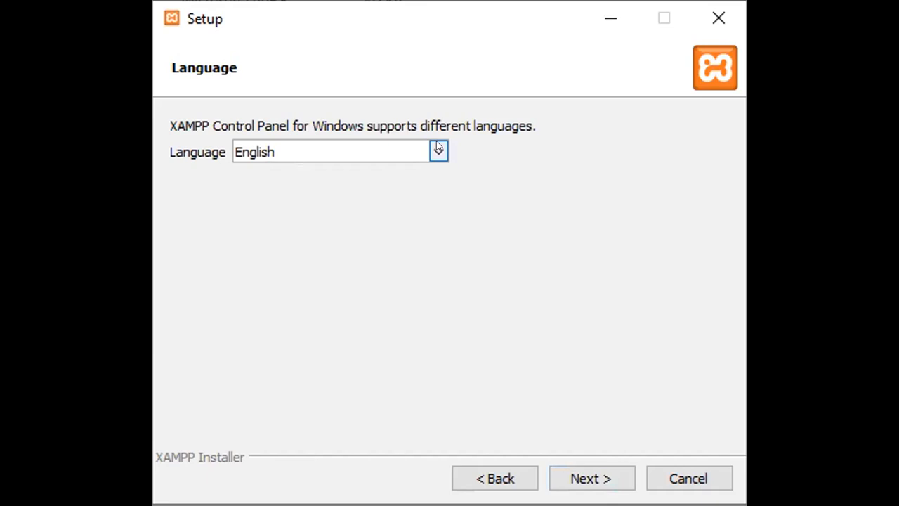
{"action": "left_click", "coordinate": [578, 479]}
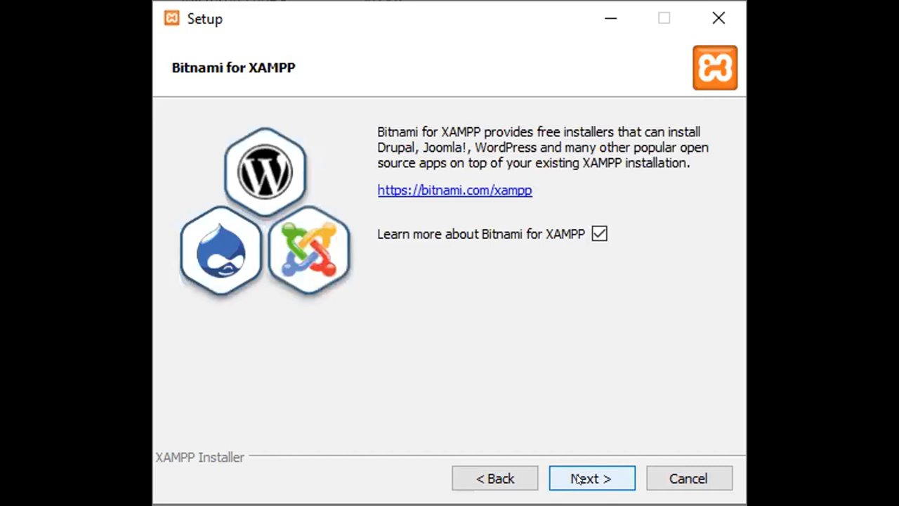
{"action": "left_click", "coordinate": [579, 479]}
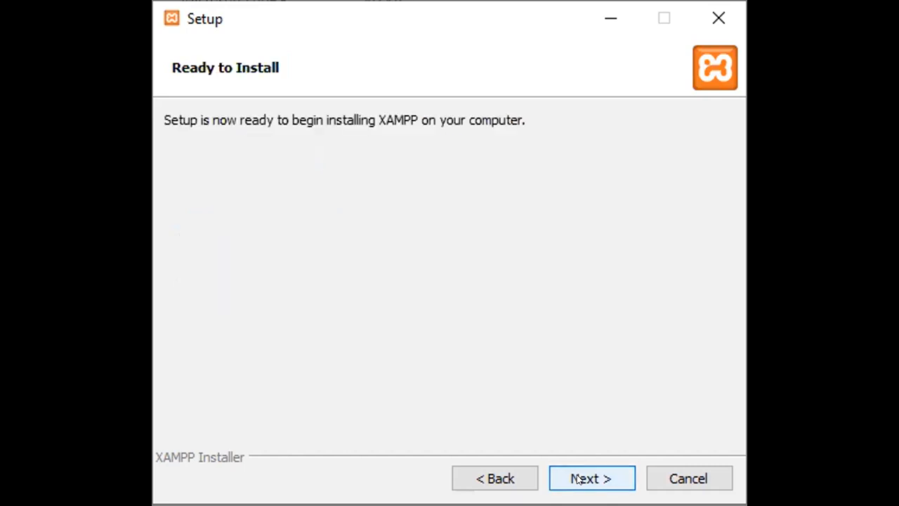
{"action": "left_click", "coordinate": [578, 478]}
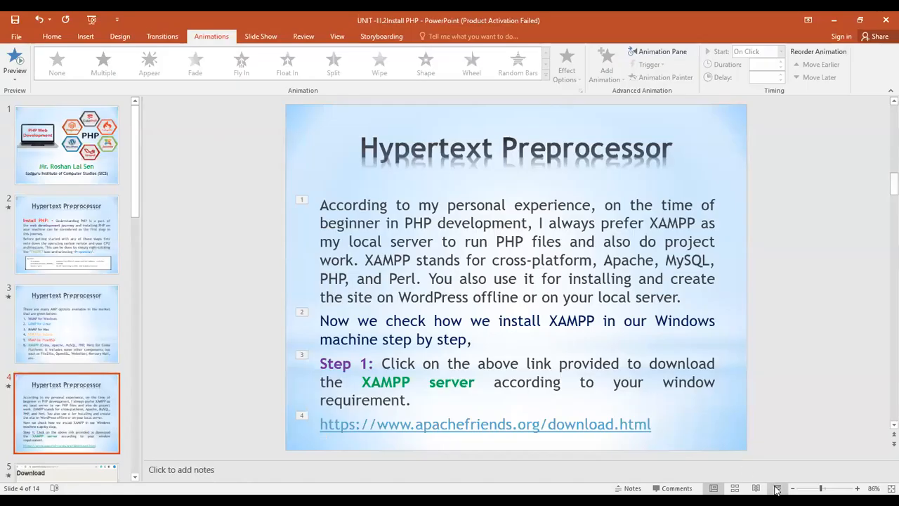
- Start the PowerPoint slide show from the current slide, slide 4, and advance its text animation
{"action": "key", "text": "shift+F5"}
{"action": "key", "text": "Right"}
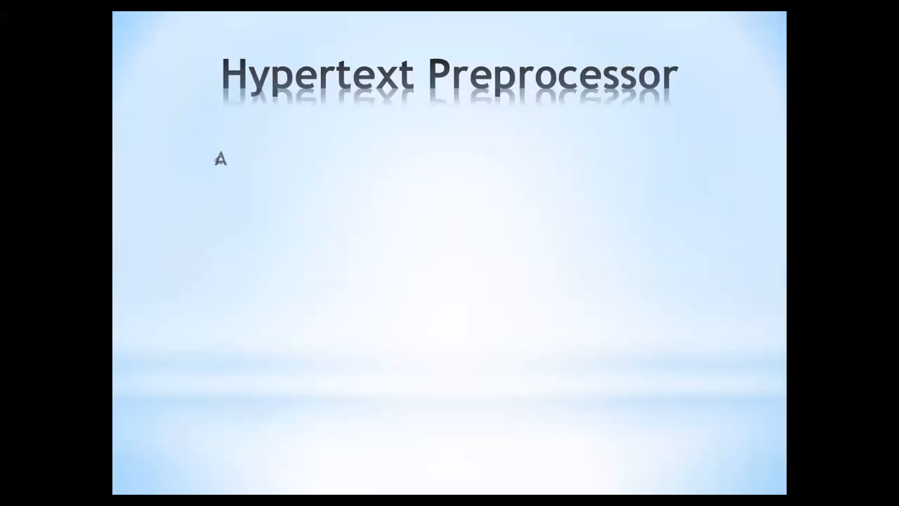
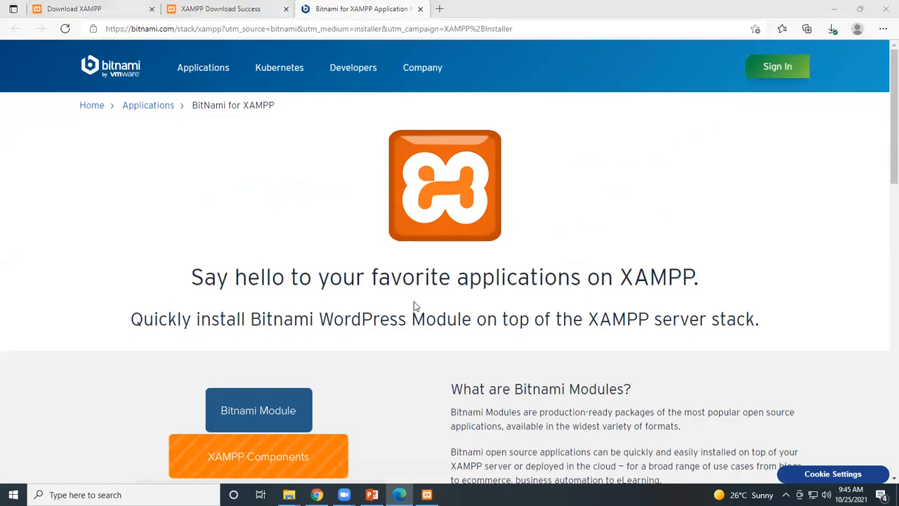
- Finish the XAMPP setup with the option to start the Control Panel enabled, and start the Apache module
{"action": "left_click", "coordinate": [739, 92]}
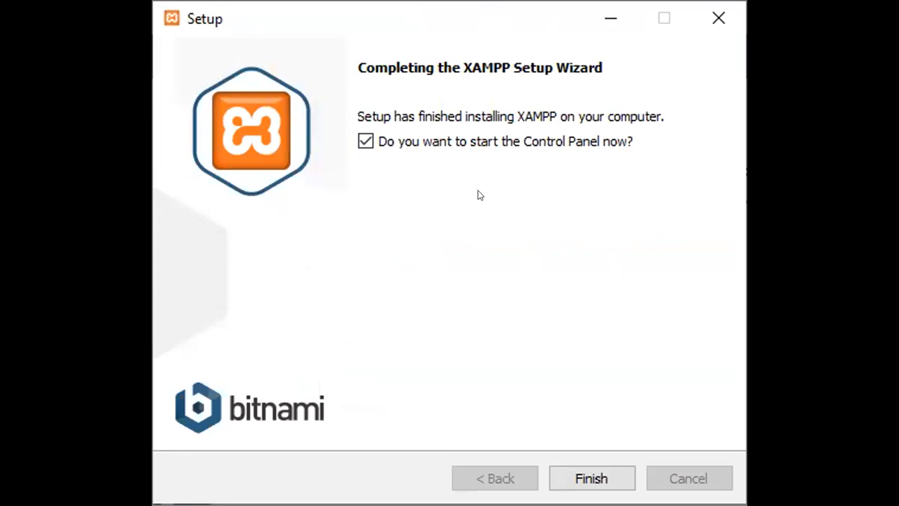
{"action": "left_click", "coordinate": [574, 467]}
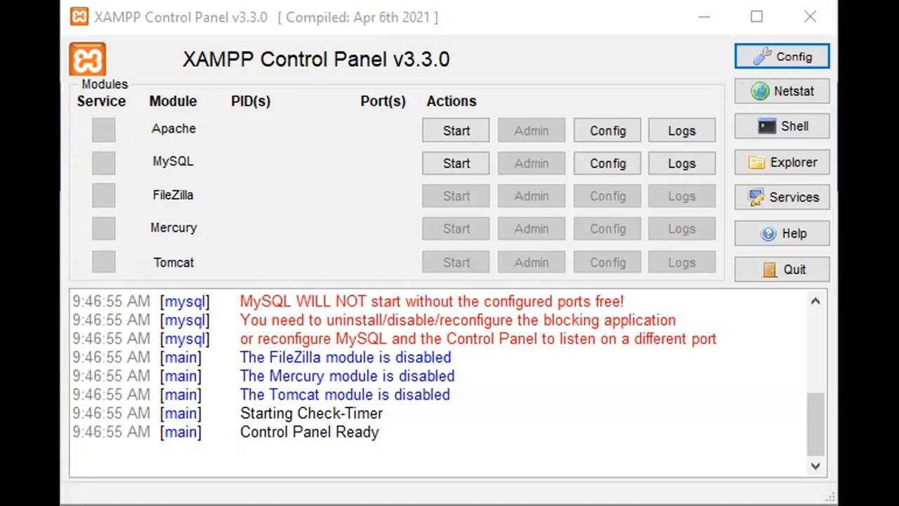
{"action": "left_click", "coordinate": [695, 113]}
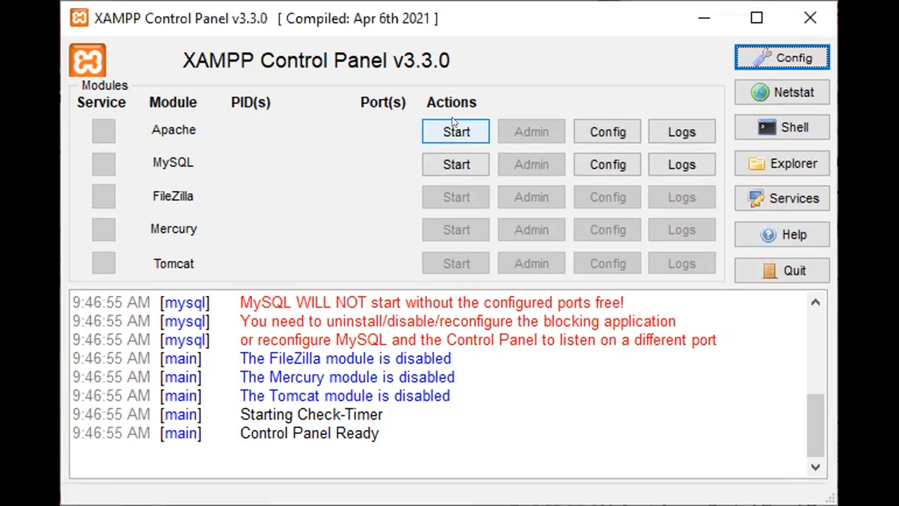
{"action": "left_click", "coordinate": [454, 133]}
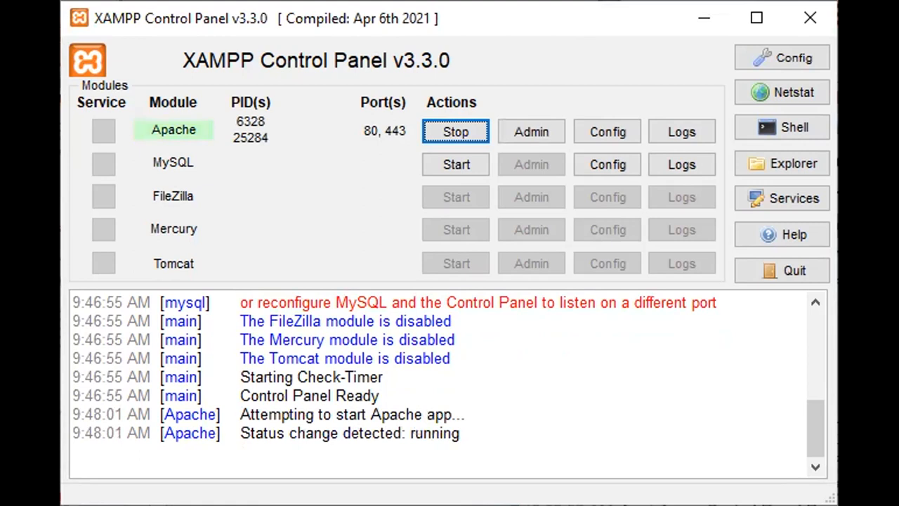
- View the Step 10 slide about XAMPP running successfully in the slide show, and return to the XAMPP Control Panel
{"action": "key", "text": "alt+Tab"}
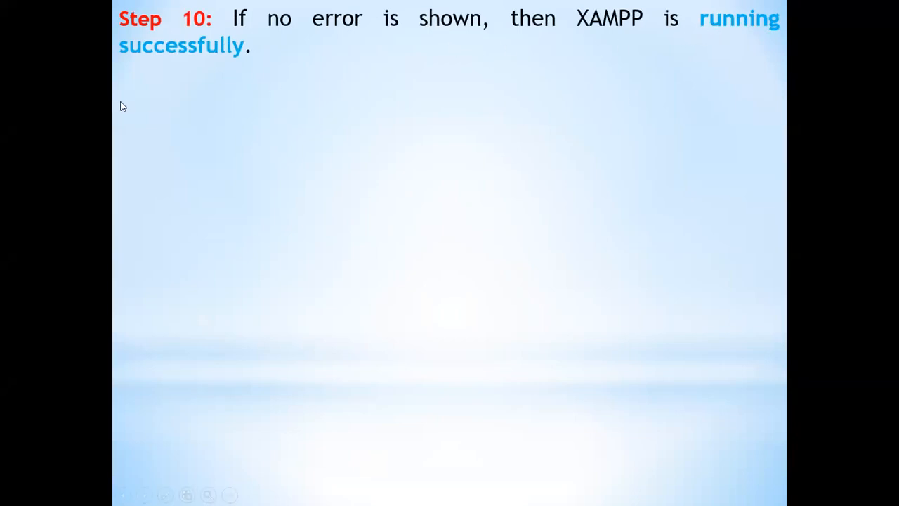
{"action": "left_click", "coordinate": [407, 149]}
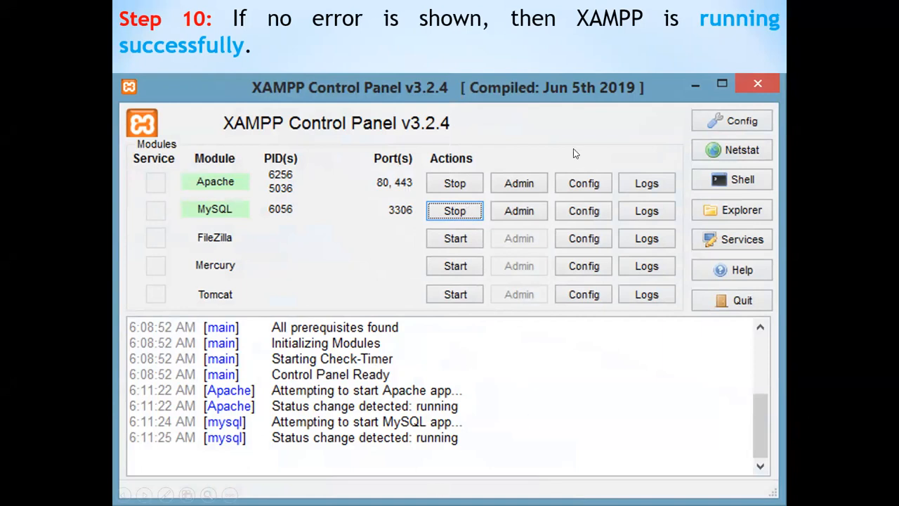
{"action": "left_click", "coordinate": [534, 413]}
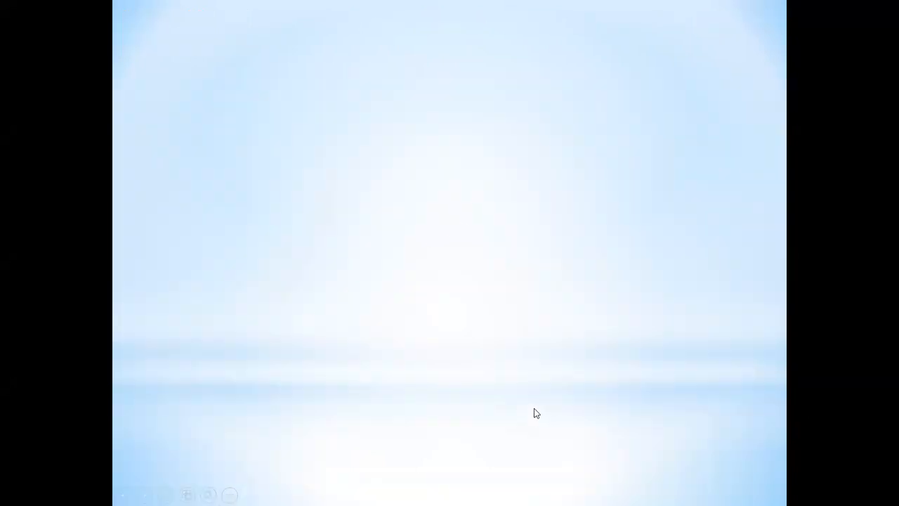
{"action": "right_click", "coordinate": [534, 401]}
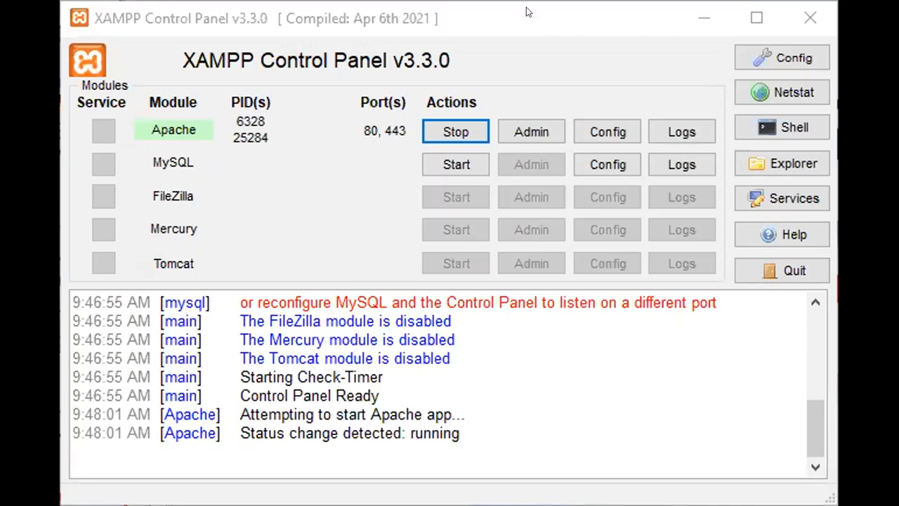
{"action": "left_click", "coordinate": [528, 11]}
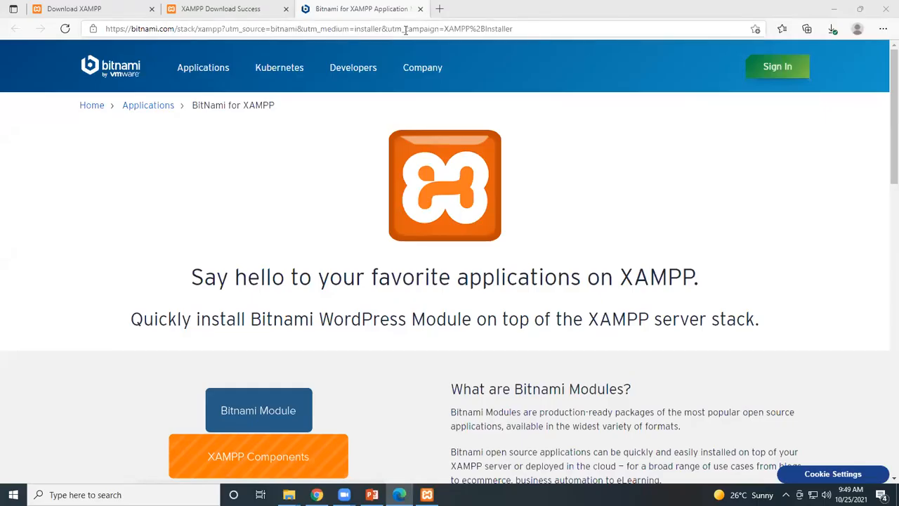
- Load localhost in the browser and look over the XAMPP welcome page
{"action": "left_click", "coordinate": [405, 29]}
{"action": "type", "text": "l"}
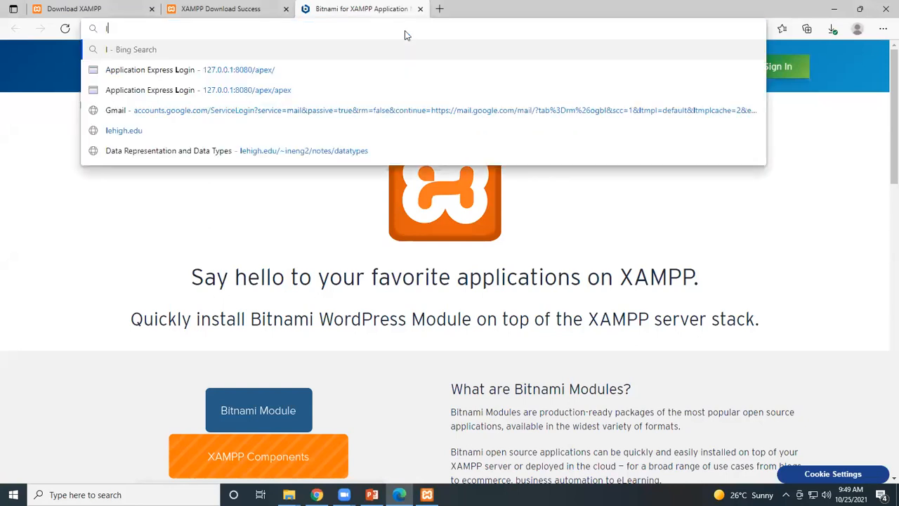
{"action": "type", "text": "ocalhost"}
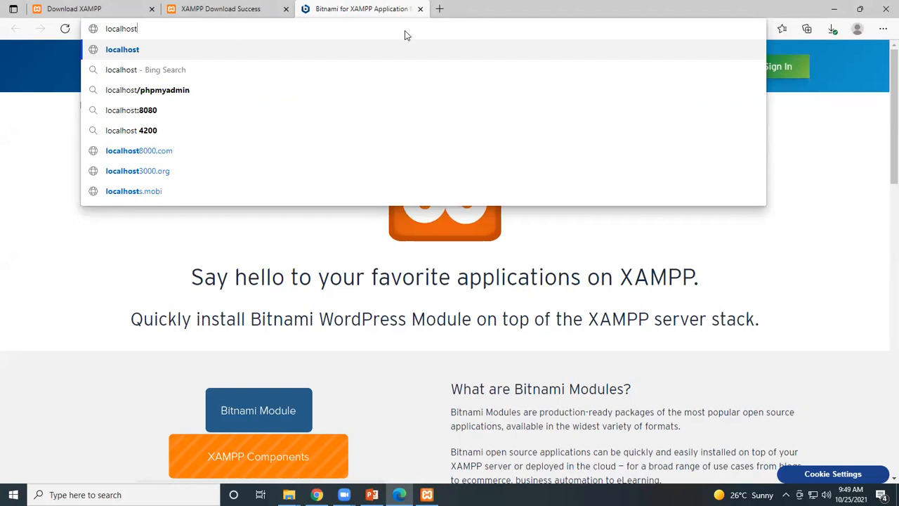
{"action": "key", "text": "Return"}
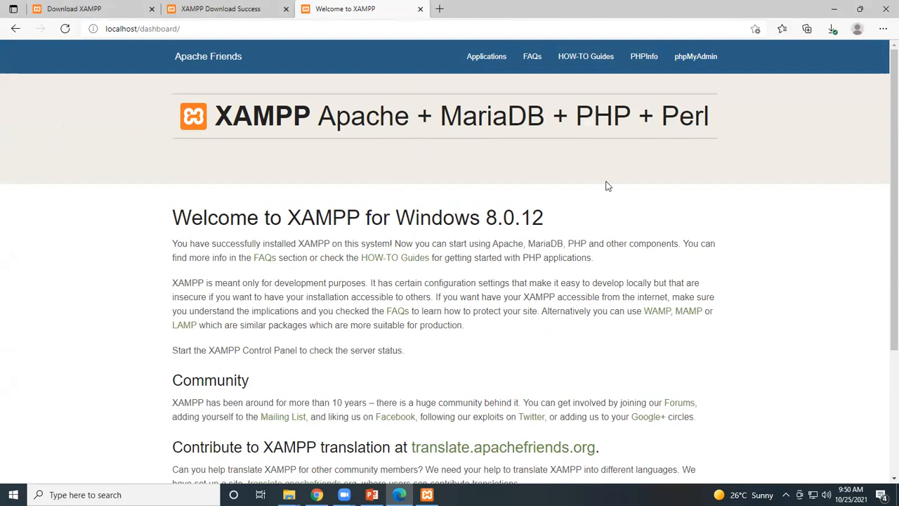
{"action": "scroll", "coordinate": [576, 232], "scroll_direction": "down", "scroll_amount": 3}
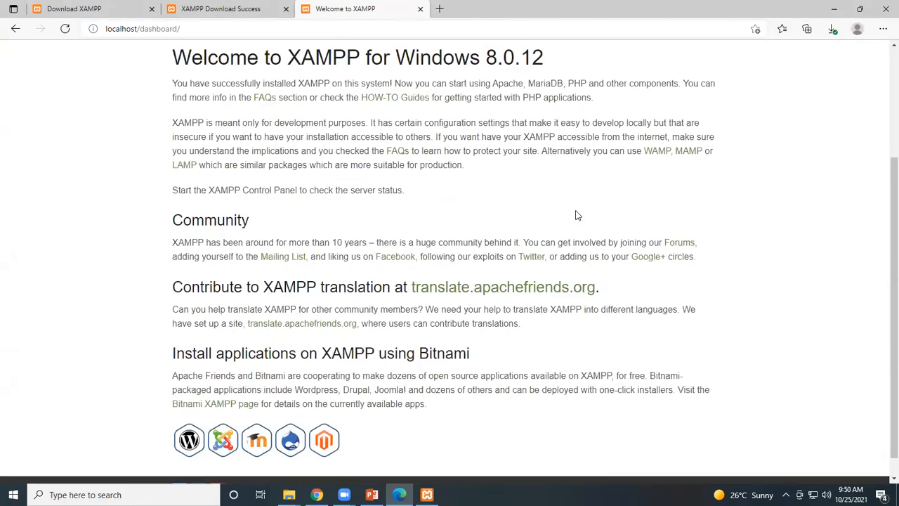
{"action": "scroll", "coordinate": [576, 215], "scroll_direction": "up", "scroll_amount": 3}
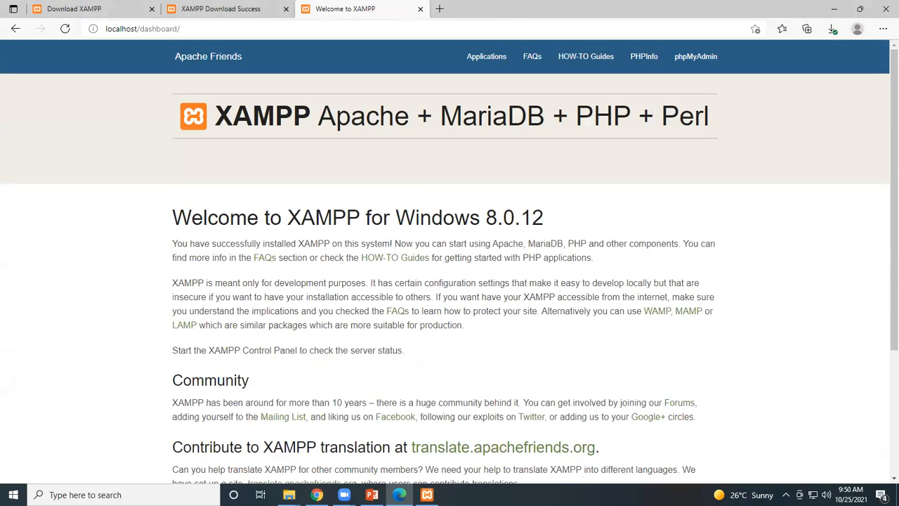
- Switch to the XAMPP Control Panel and stop the Apache module
{"action": "mouse_move", "coordinate": [427, 494]}
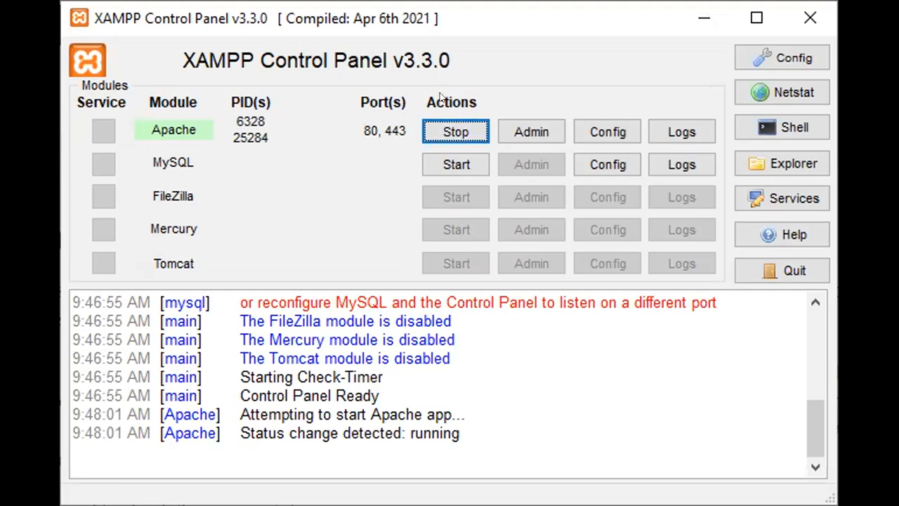
{"action": "left_click", "coordinate": [455, 132]}
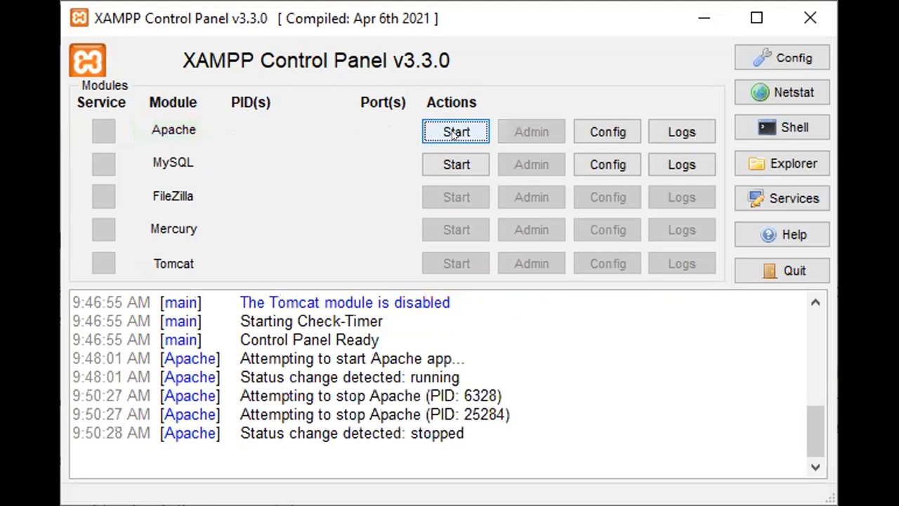
{"action": "left_click", "coordinate": [238, 296]}
{"action": "left_click", "coordinate": [477, 289], "text": "shift"}
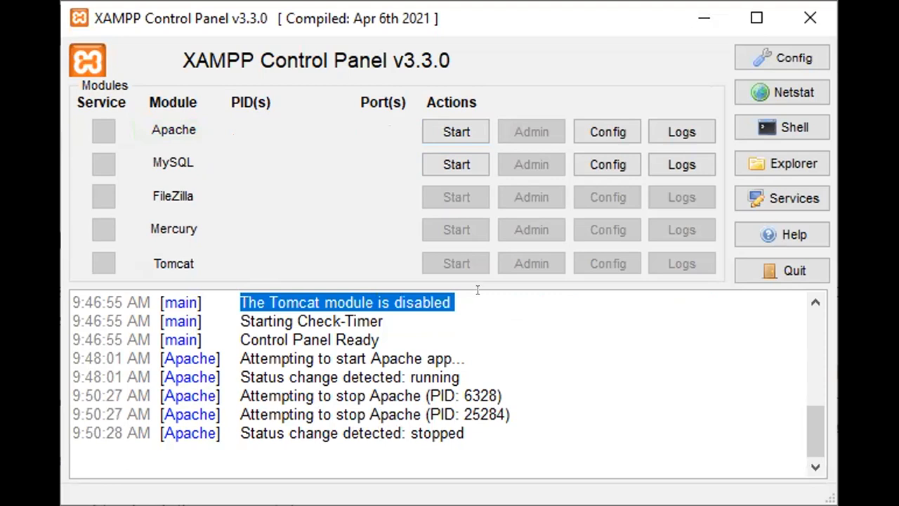
{"action": "left_click", "coordinate": [477, 287]}
{"action": "left_click_drag", "start_coordinate": [225, 288], "coordinate": [445, 289]}
- Close the XAMPP Control Panel and reload localhost/dashboard/ in the browser
{"action": "left_click", "coordinate": [810, 20]}
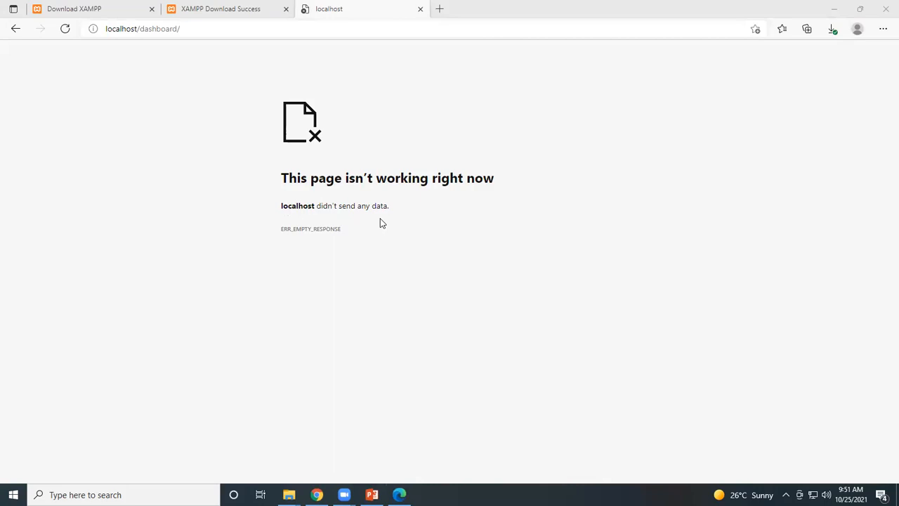
{"action": "key", "text": "F5"}
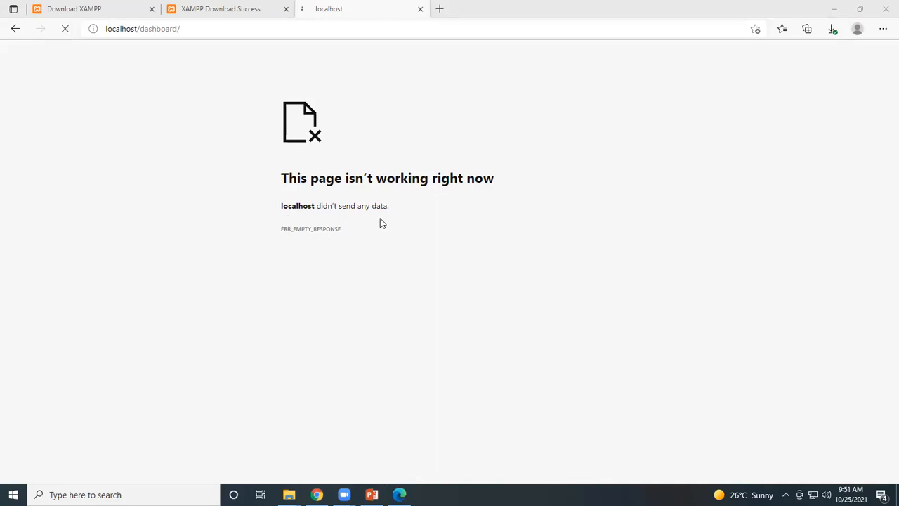